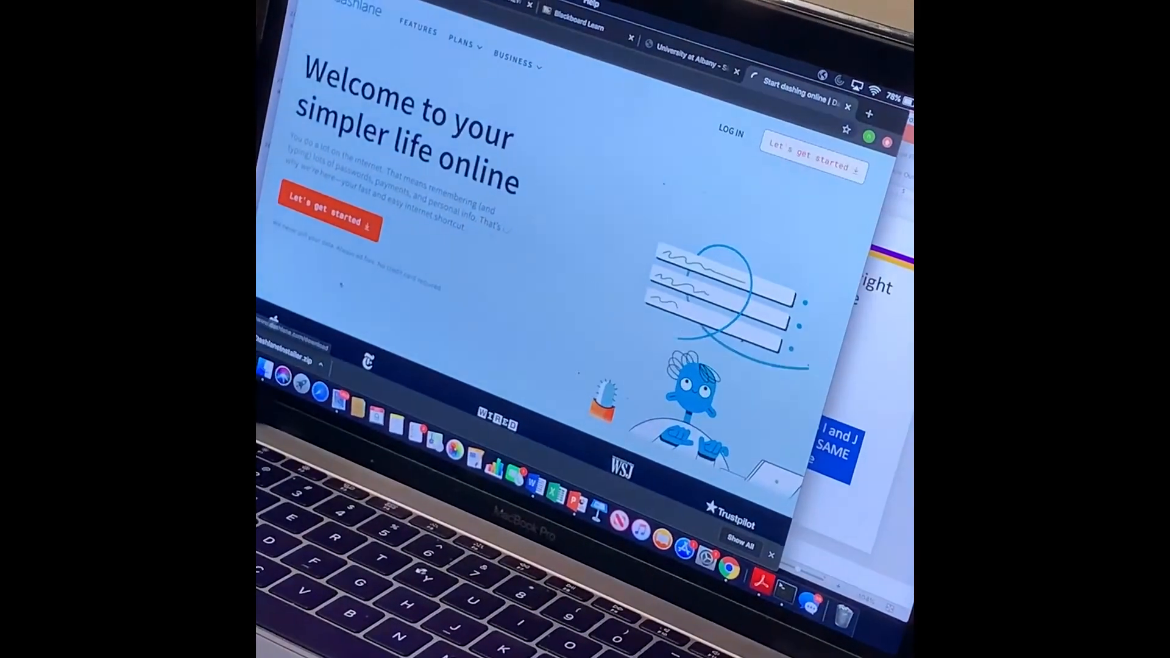
# Step: Start downloading DashlaneInstaller from dashlane.com's Let's get started button
pyautogui.click(399, 238)
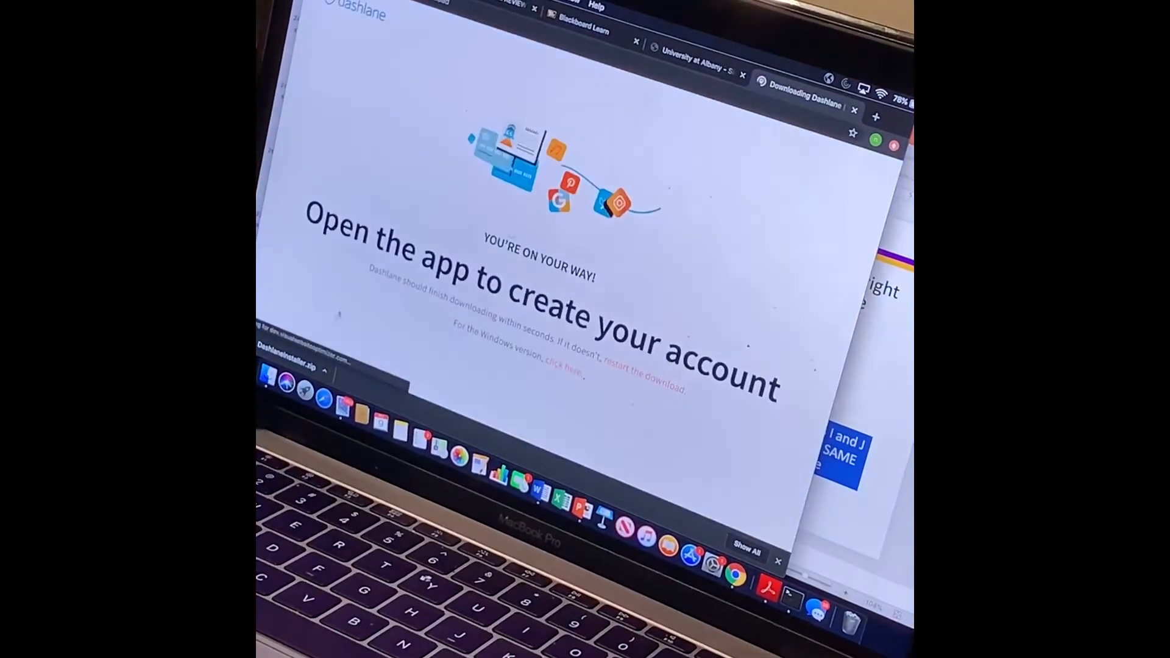
pyautogui.click(328, 376)
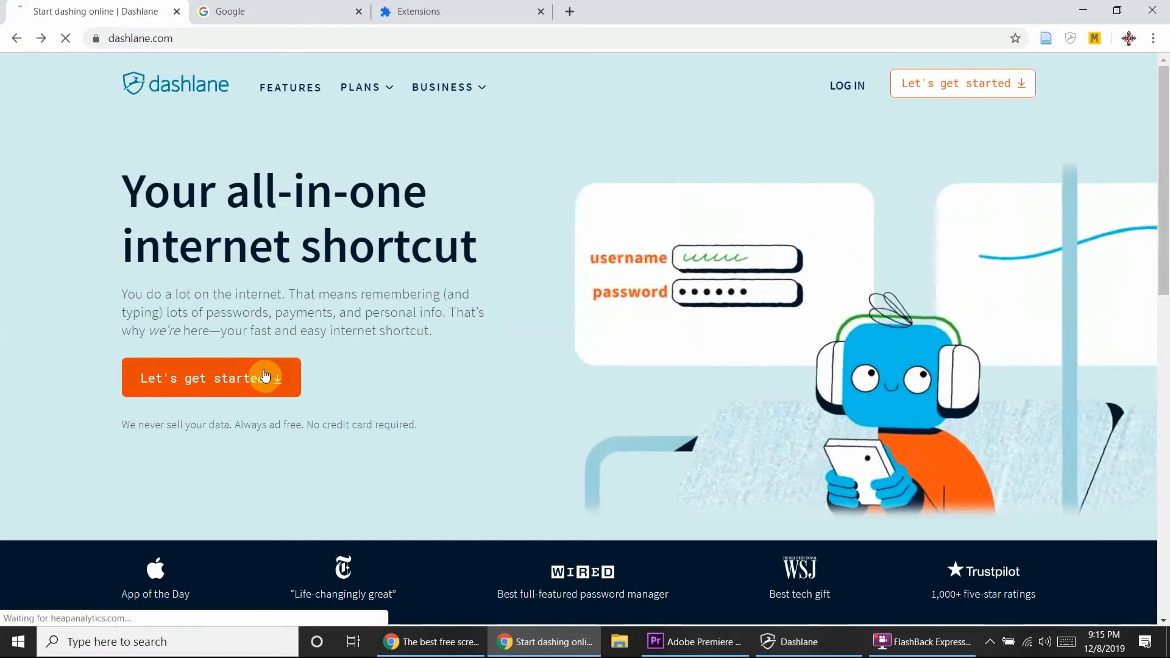
# Step: Finish downloading DashlaneInst.exe and launch it from Chrome's download bar
pyautogui.click(262, 384)
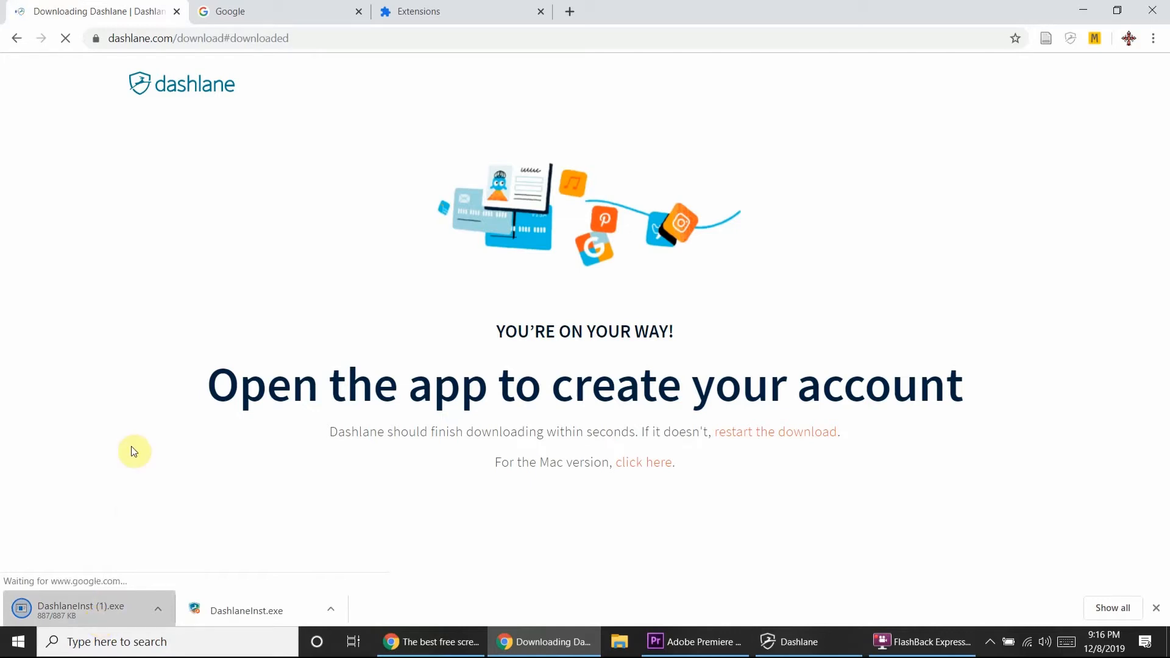
pyautogui.click(96, 610)
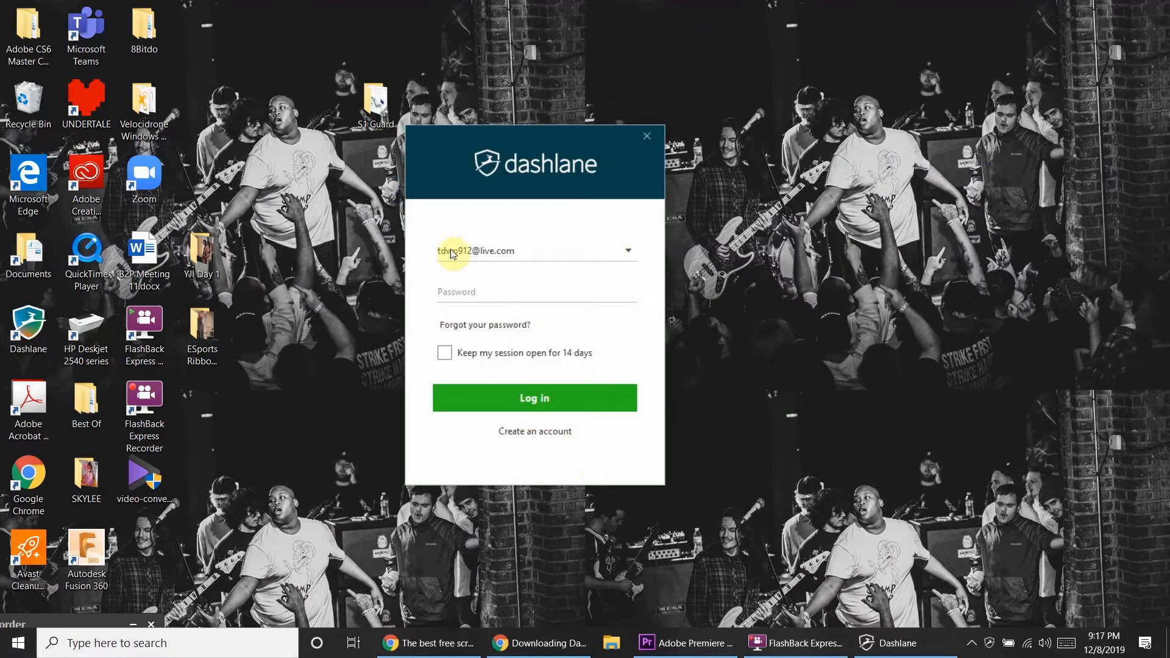
# Step: Begin a free-account sign-up with an email address, then return to the existing-account login
pyautogui.click(535, 434)
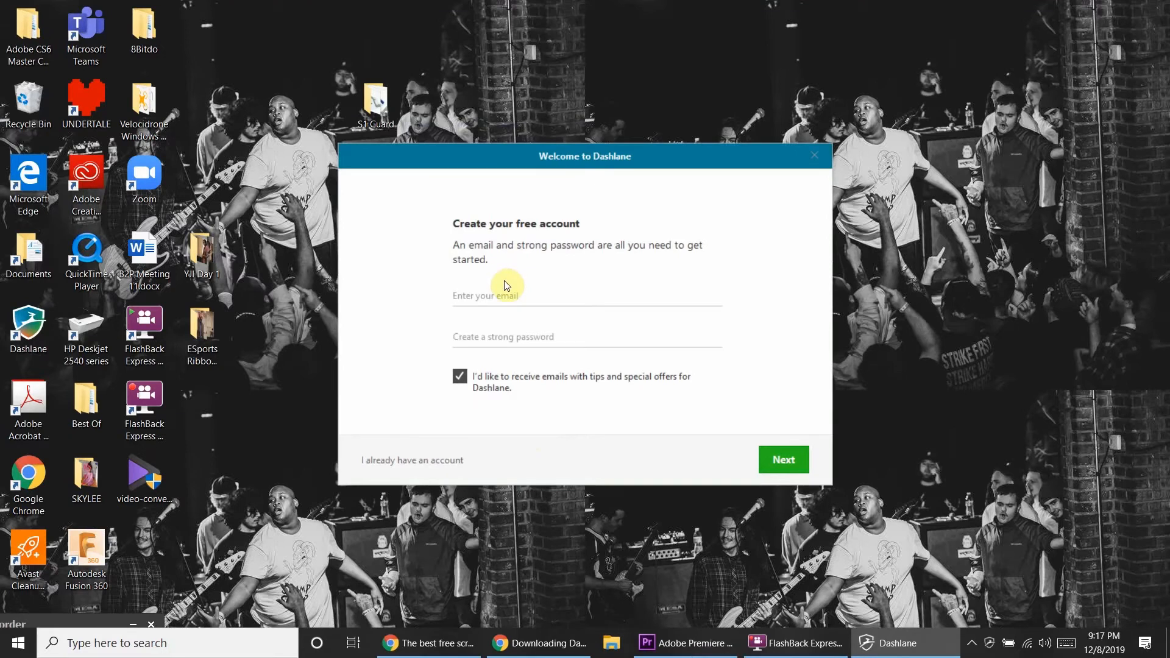
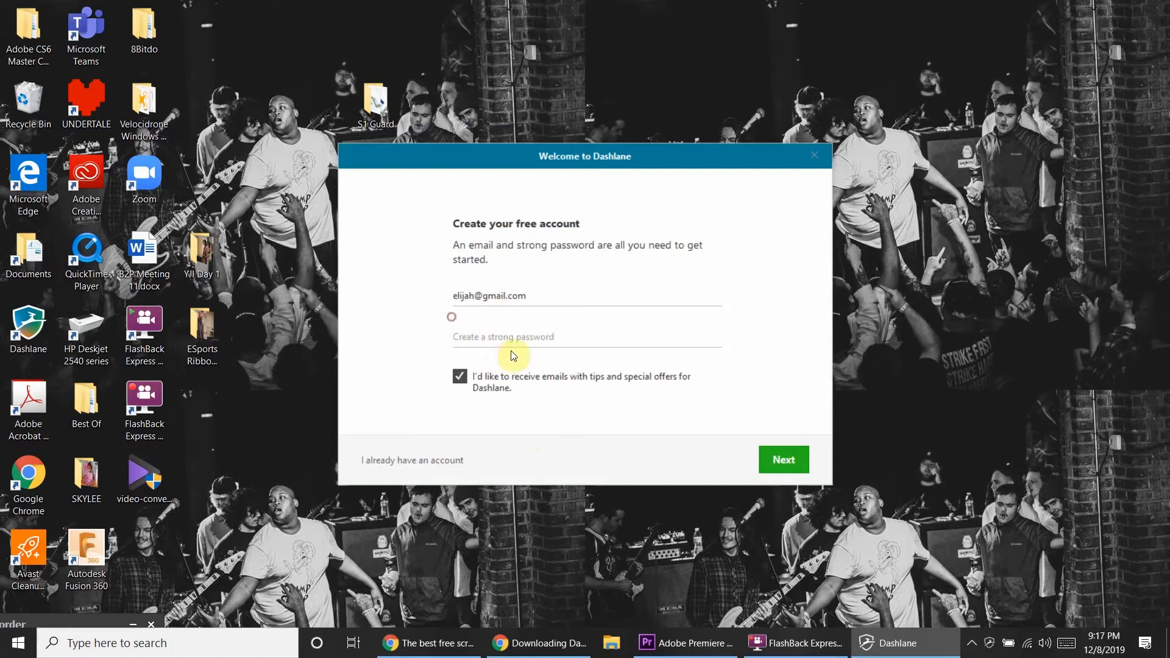
pyautogui.click(536, 338)
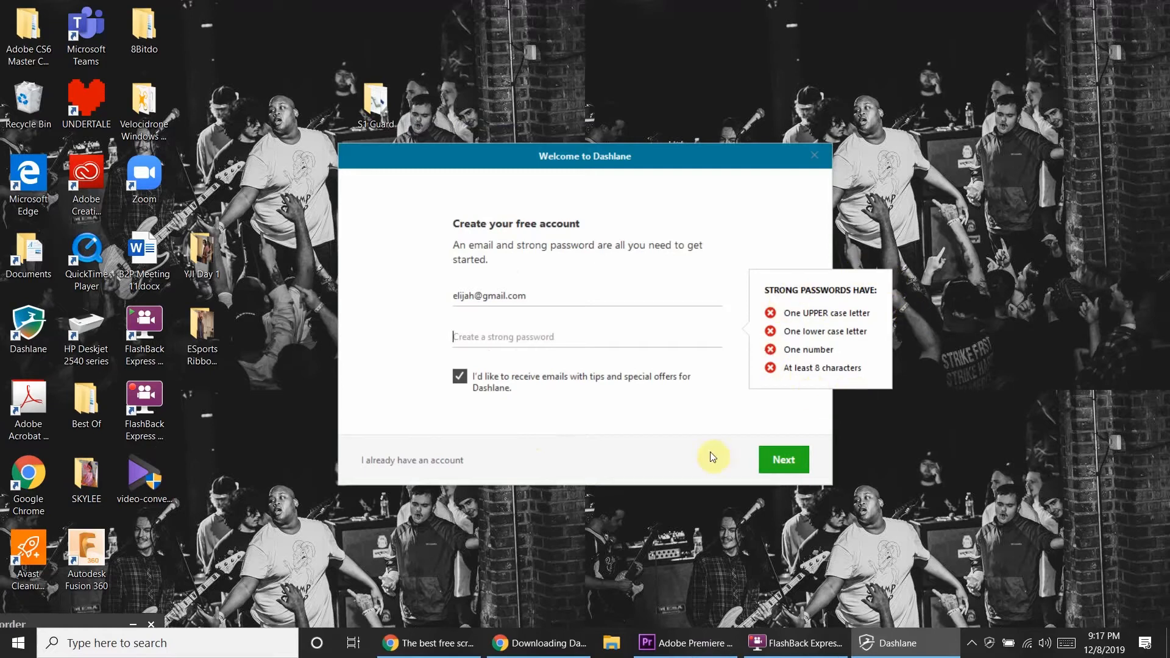
pyautogui.click(709, 398)
pyautogui.click(407, 461)
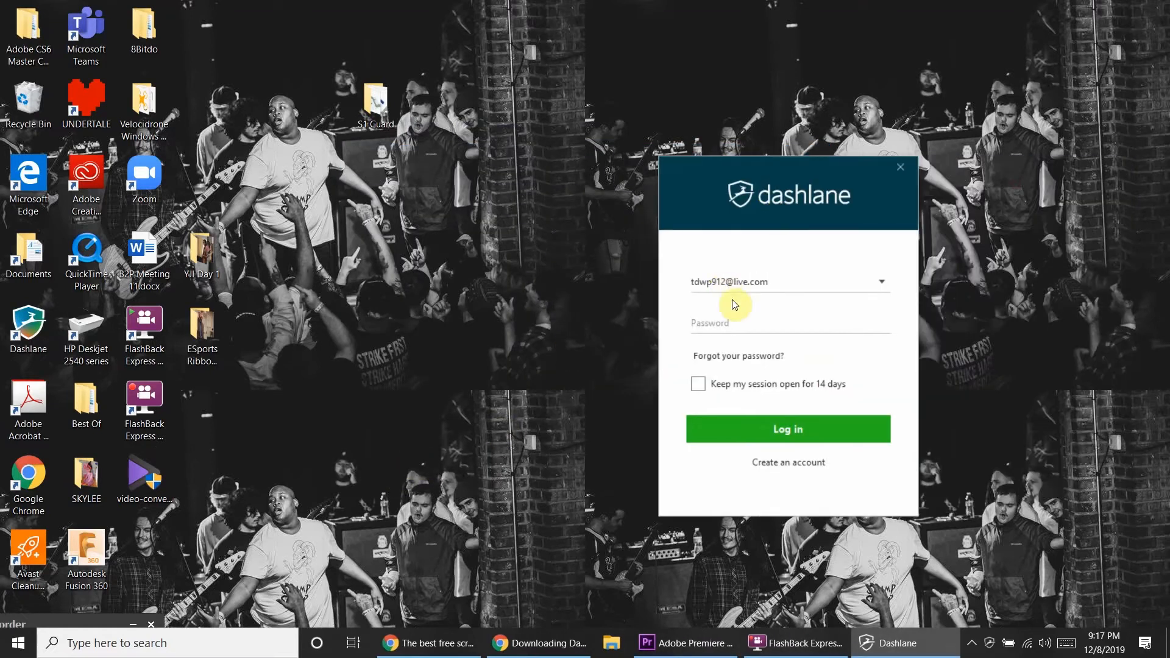
# Step: Sign in with the master password and scroll through the Passwords vault
pyautogui.write('••')
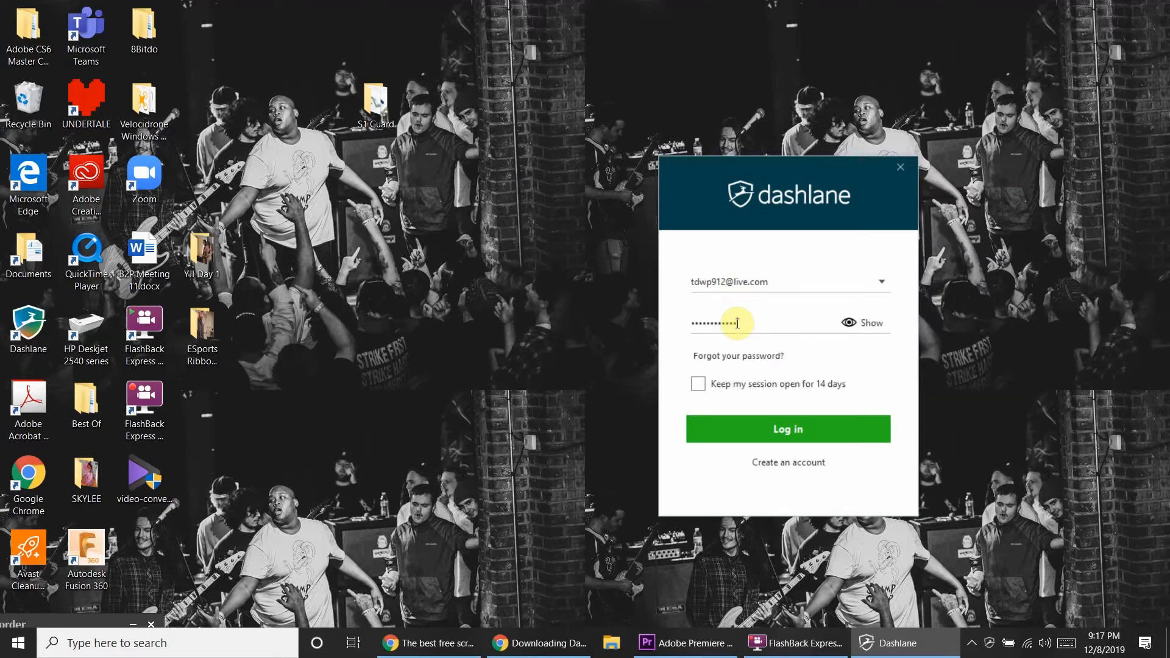
pyautogui.write('•')
pyautogui.press('Return')
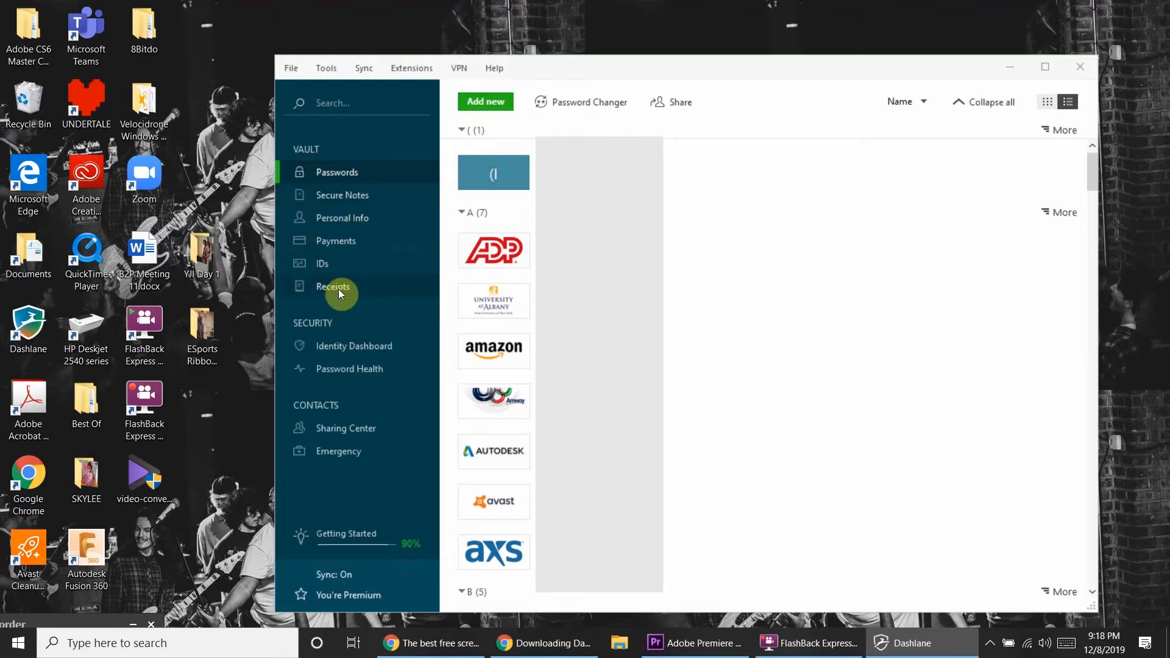
pyautogui.moveTo(1096, 173)
pyautogui.mouseDown()
pyautogui.moveTo(1125, 408)
pyautogui.moveTo(1097, 197)
pyautogui.mouseUp()
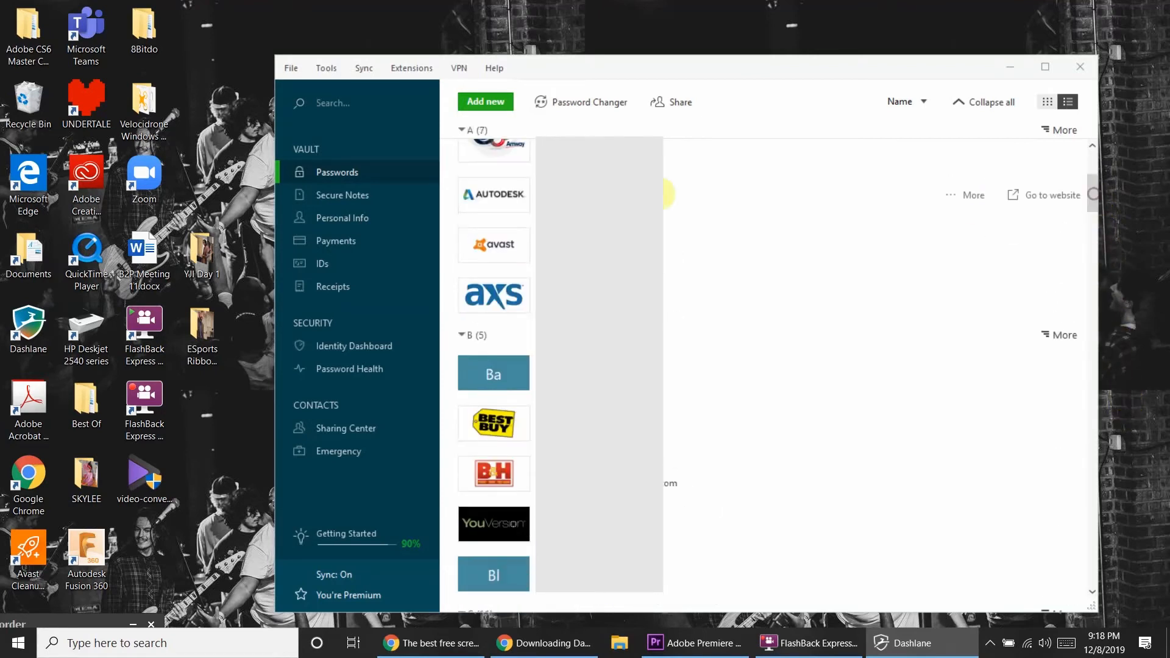
# Step: Add a google.com login entry with a username and an empty password
pyautogui.click(476, 104)
pyautogui.click(667, 282)
pyautogui.write('goog')
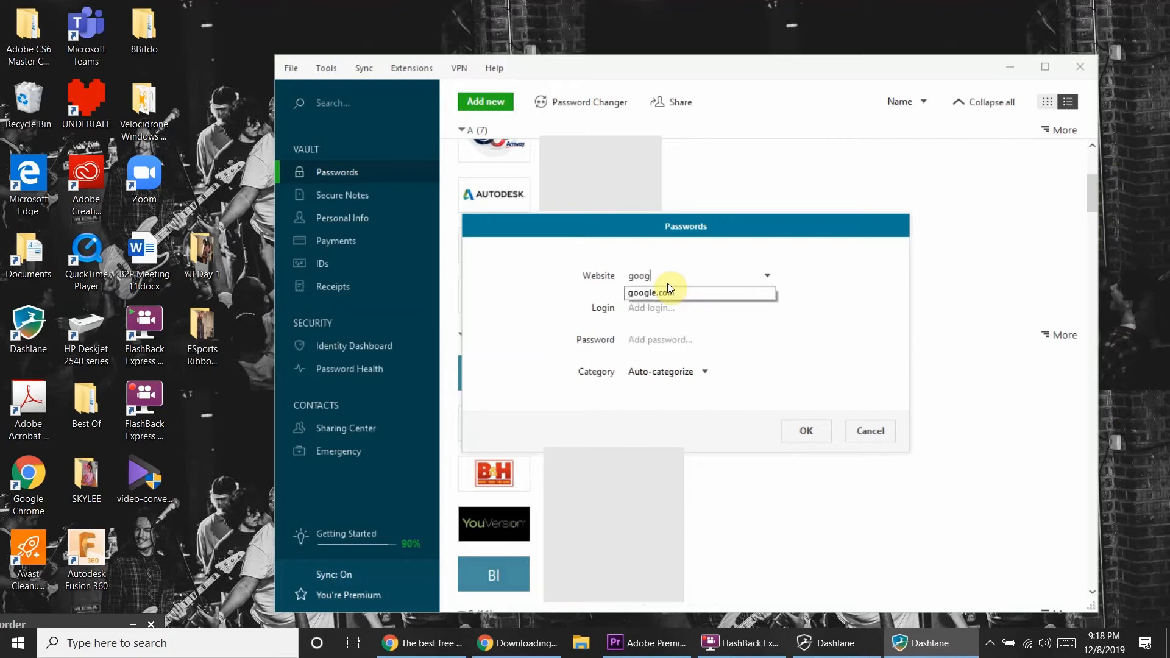
pyautogui.click(642, 295)
pyautogui.click(674, 316)
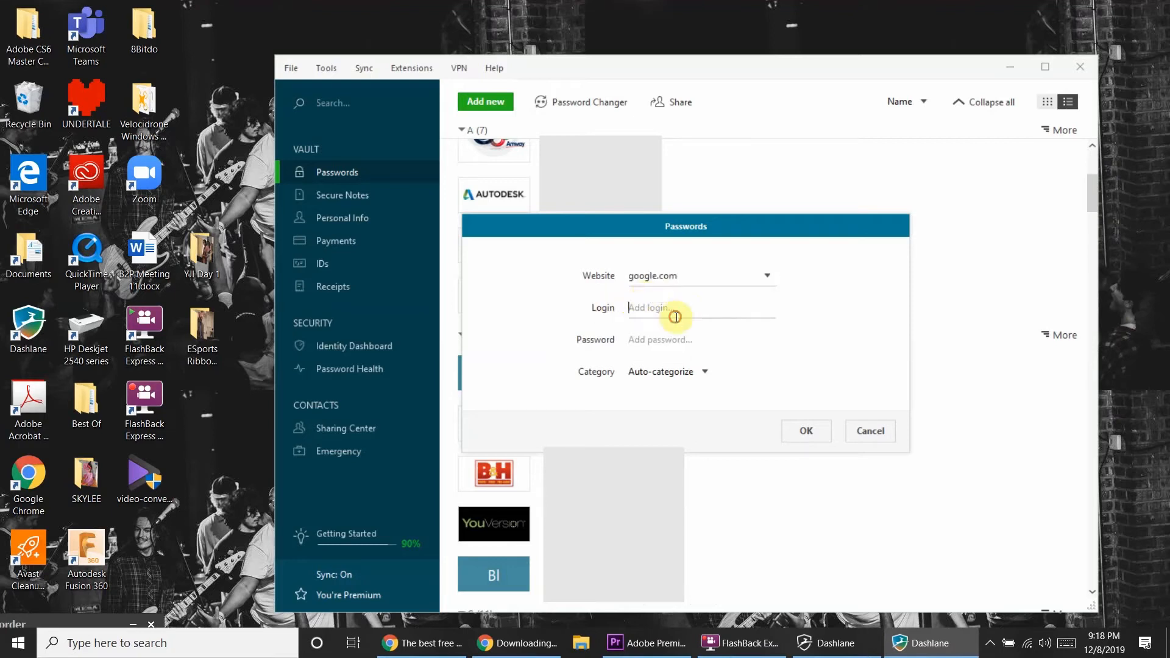
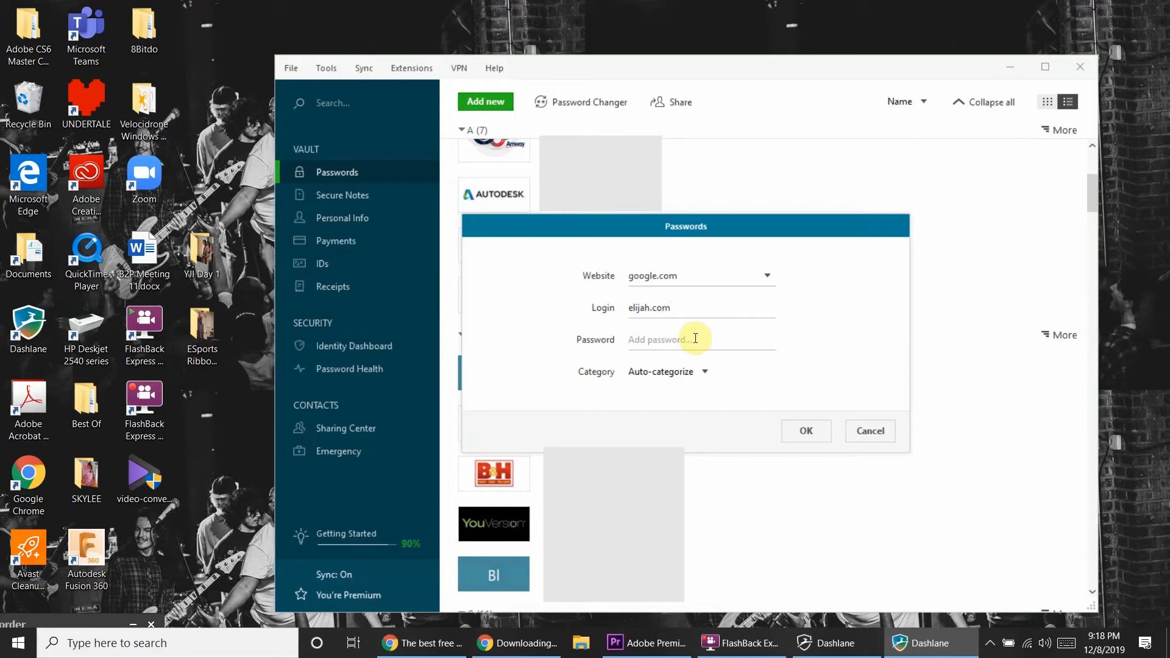
pyautogui.click(665, 340)
pyautogui.write('jhf')
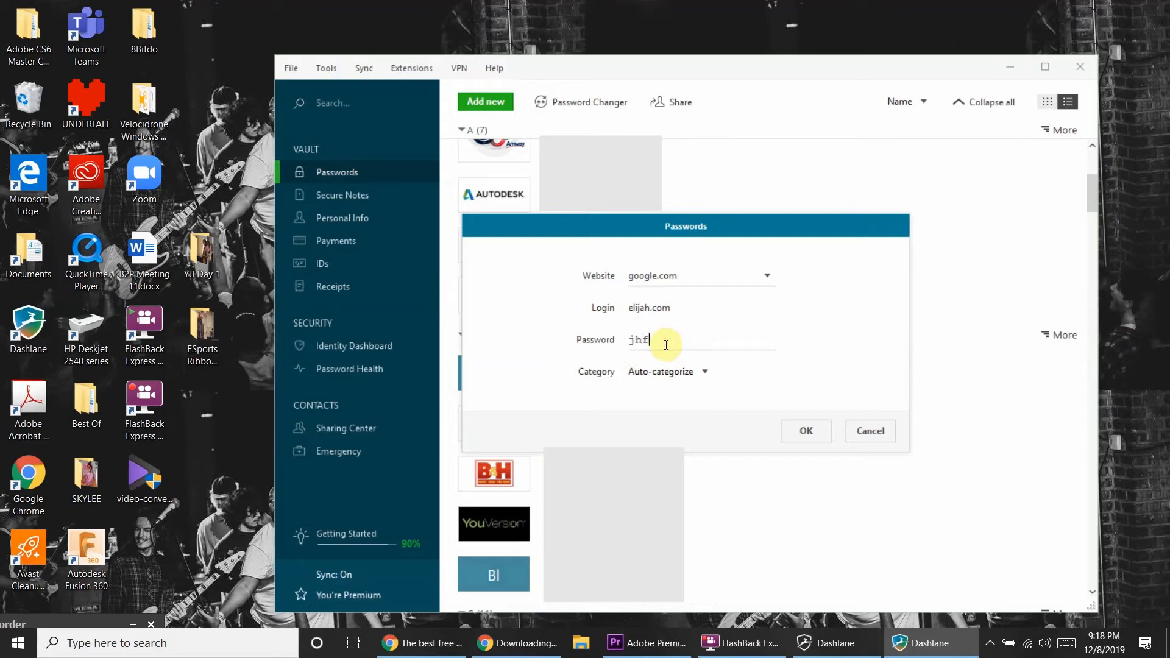
pyautogui.press('BackSpace')
pyautogui.press('BackSpace')
pyautogui.press('BackSpace')
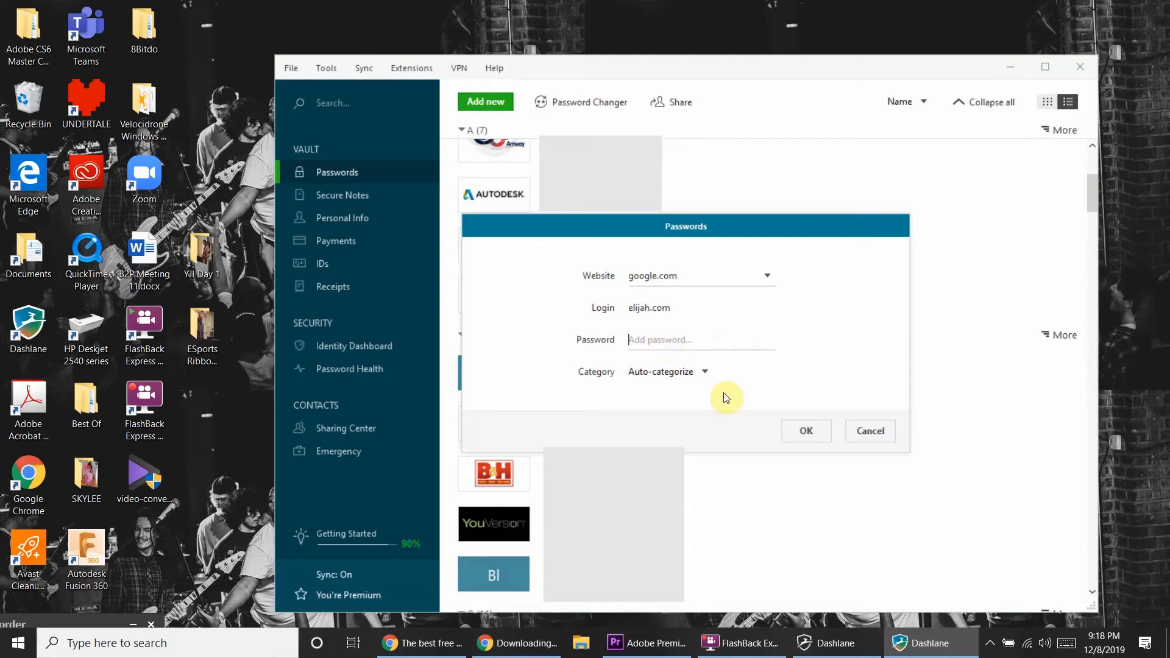
pyautogui.click(811, 431)
# Step: Generate a 14-character password in the Password Generator and copy it
pyautogui.click(813, 436)
pyautogui.click(338, 65)
pyautogui.click(366, 64)
pyautogui.click(385, 66)
pyautogui.moveTo(335, 67)
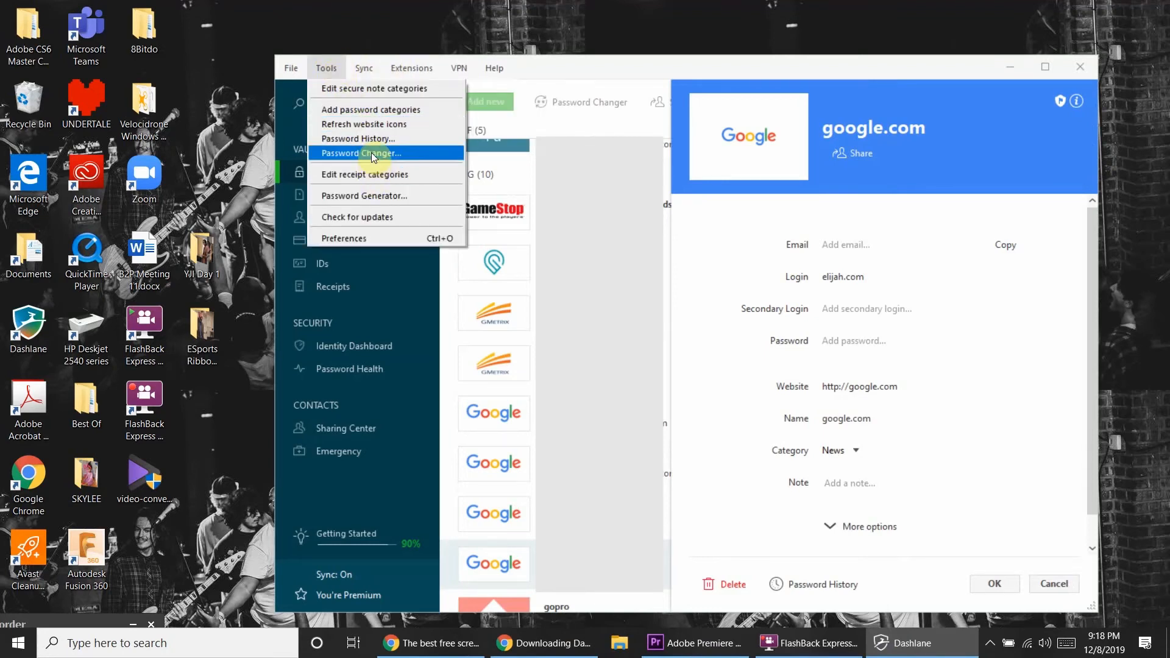
pyautogui.click(371, 197)
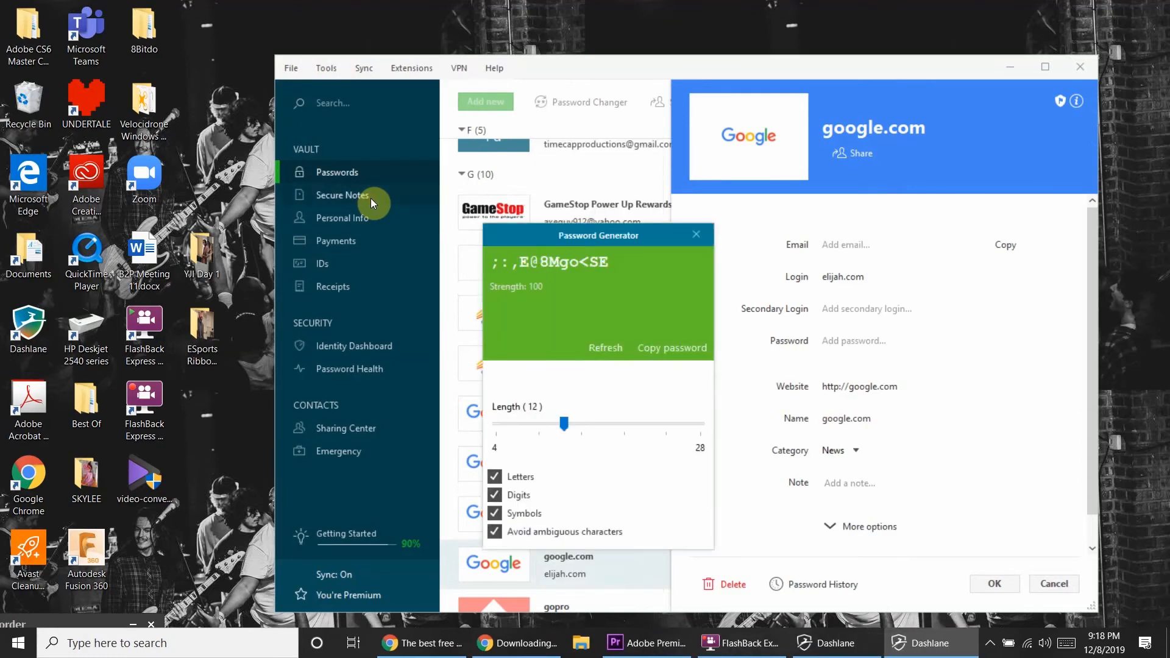
pyautogui.moveTo(564, 423)
pyautogui.mouseDown()
pyautogui.moveTo(502, 426)
pyautogui.moveTo(510, 435)
pyautogui.moveTo(581, 421)
pyautogui.mouseUp()
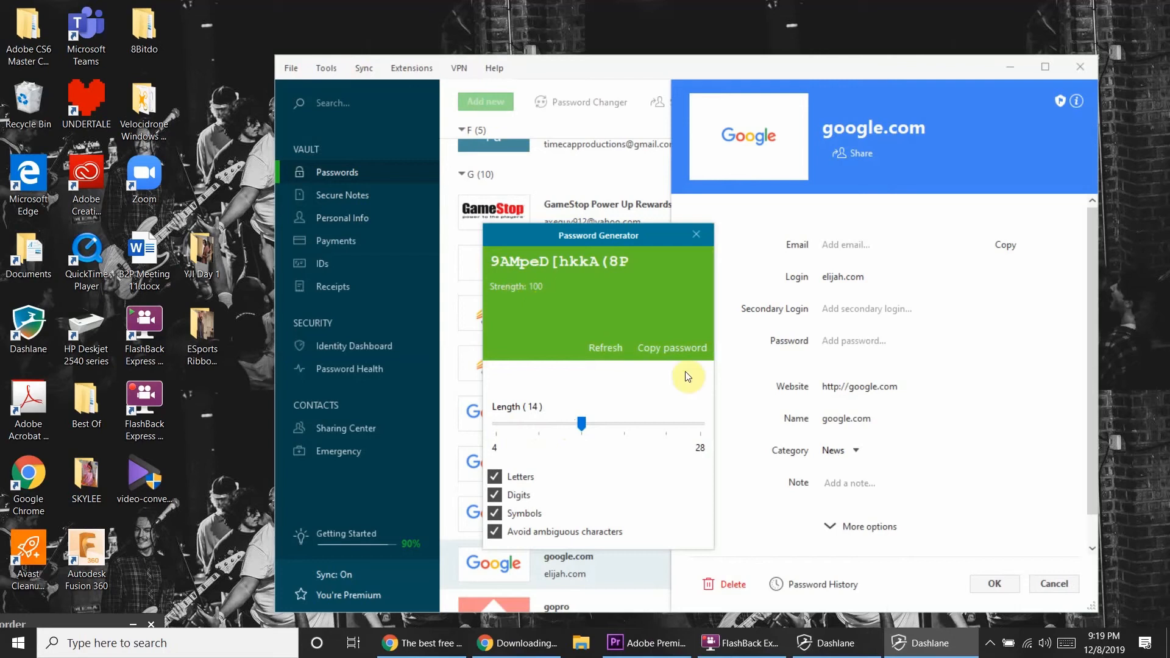
pyautogui.click(671, 349)
# Step: Paste the generated password into the google.com login, save it, and return to Chrome
pyautogui.click(696, 236)
pyautogui.click(833, 339)
pyautogui.hotkey('ctrl', 'v')
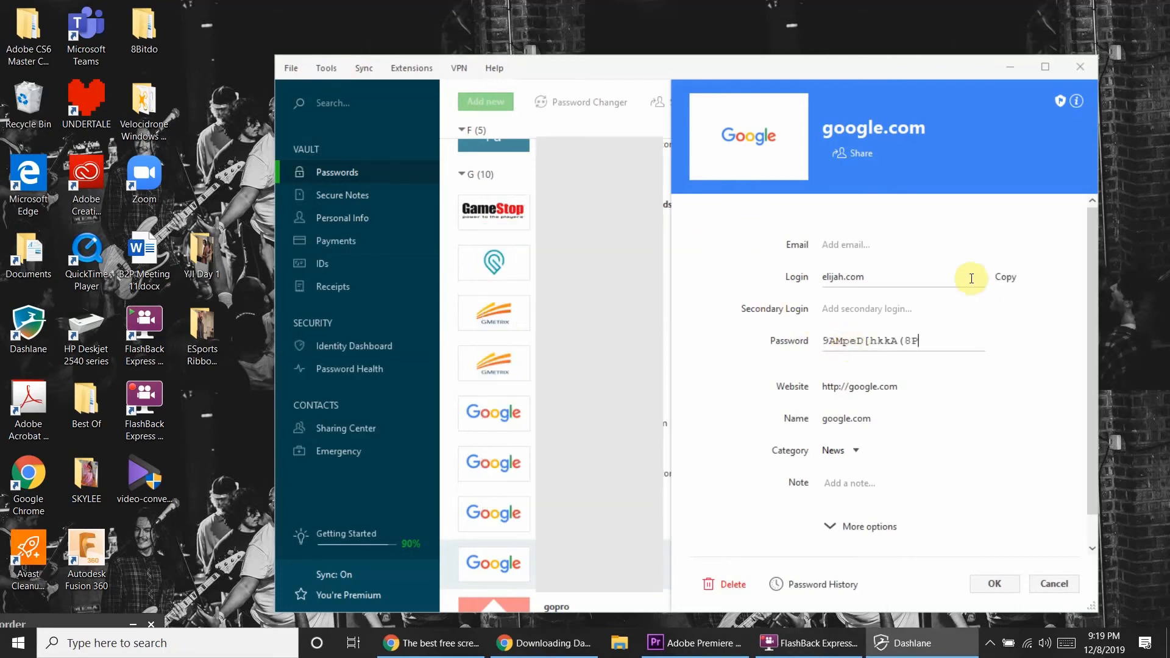
pyautogui.click(994, 584)
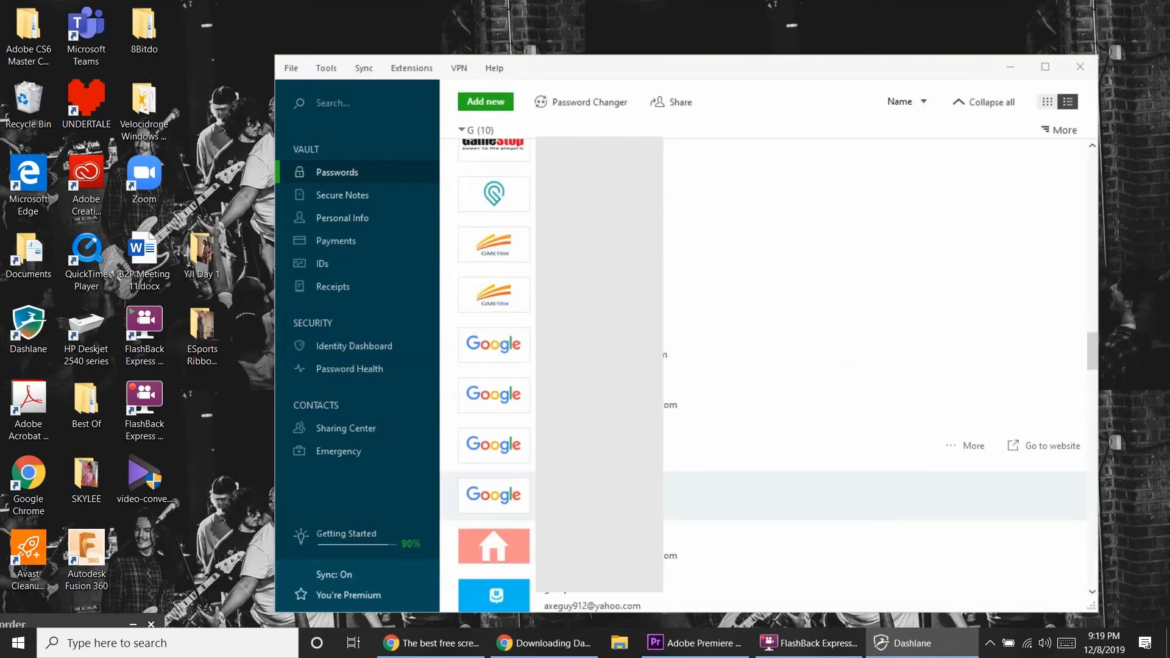
pyautogui.click(743, 478)
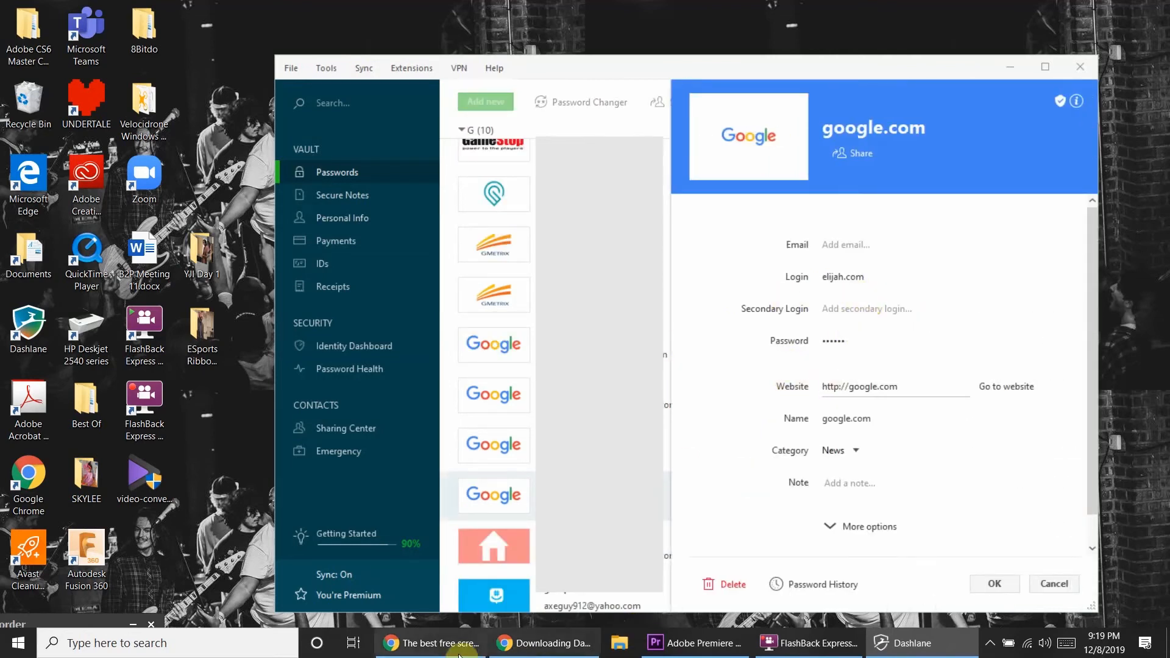
pyautogui.click(494, 648)
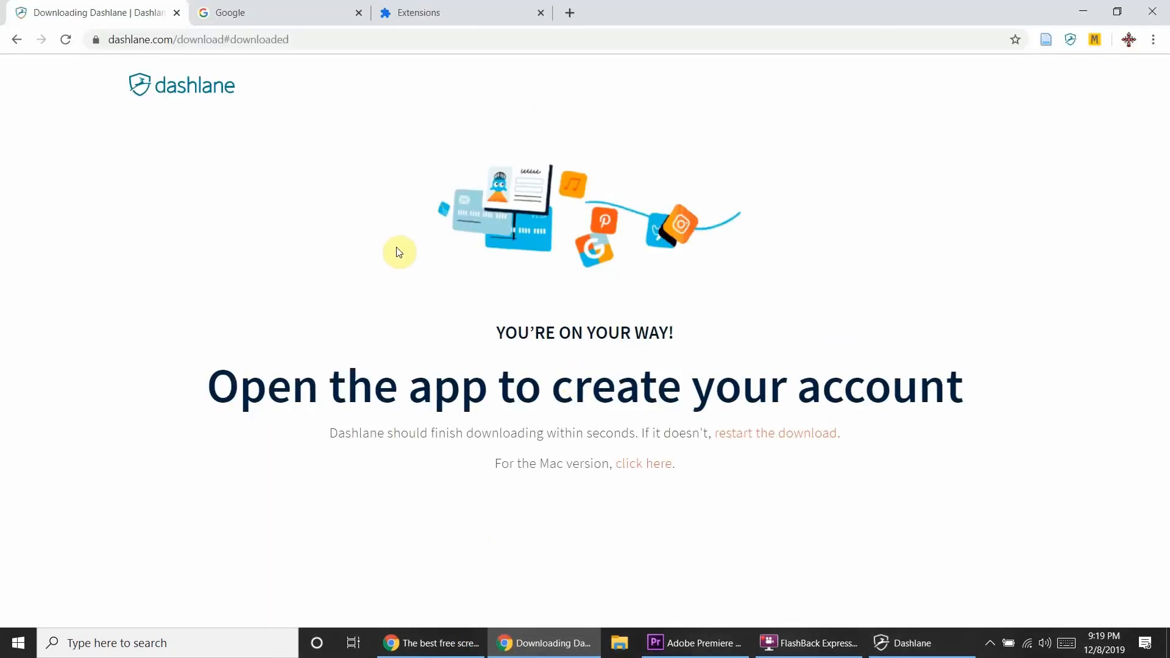
# Step: Browse the Dashlane extension's vault on google.com, then view Password Health with score 88
pyautogui.click(404, 9)
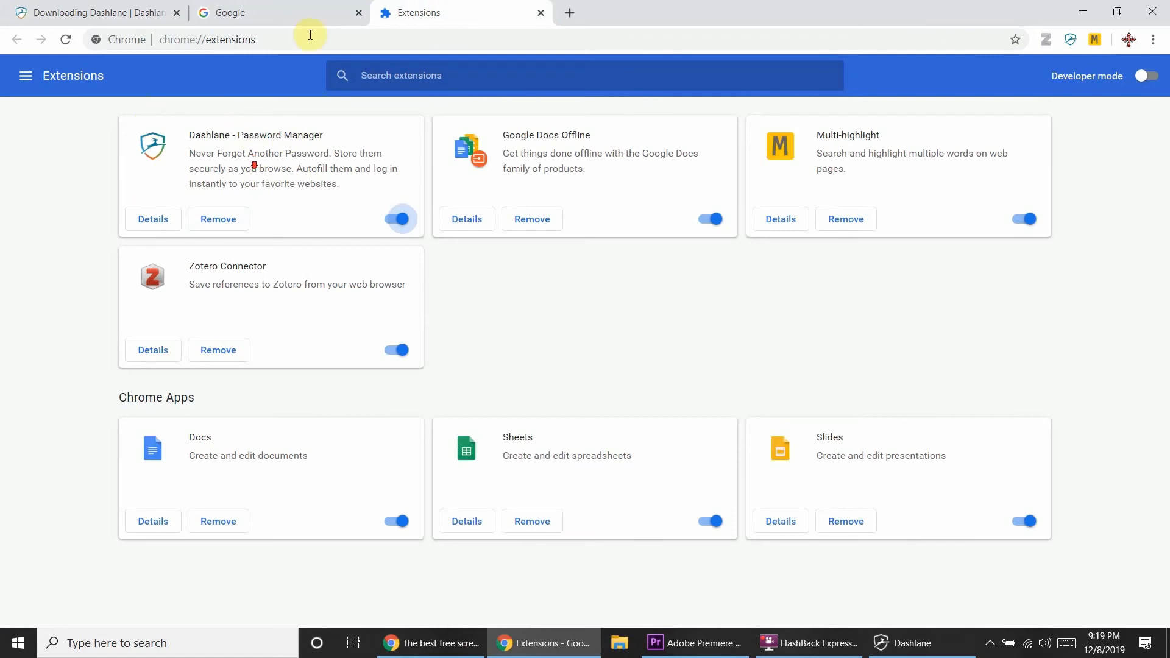
pyautogui.click(309, 8)
pyautogui.click(1071, 39)
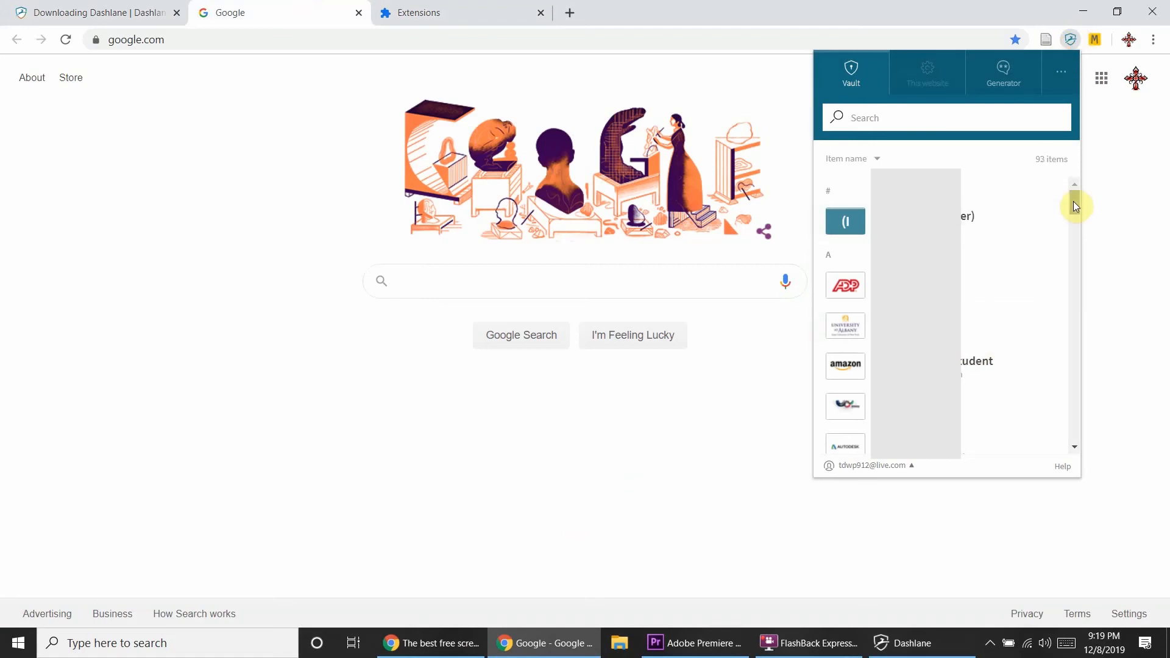
pyautogui.moveTo(1073, 211); pyautogui.dragTo(1088, 327)
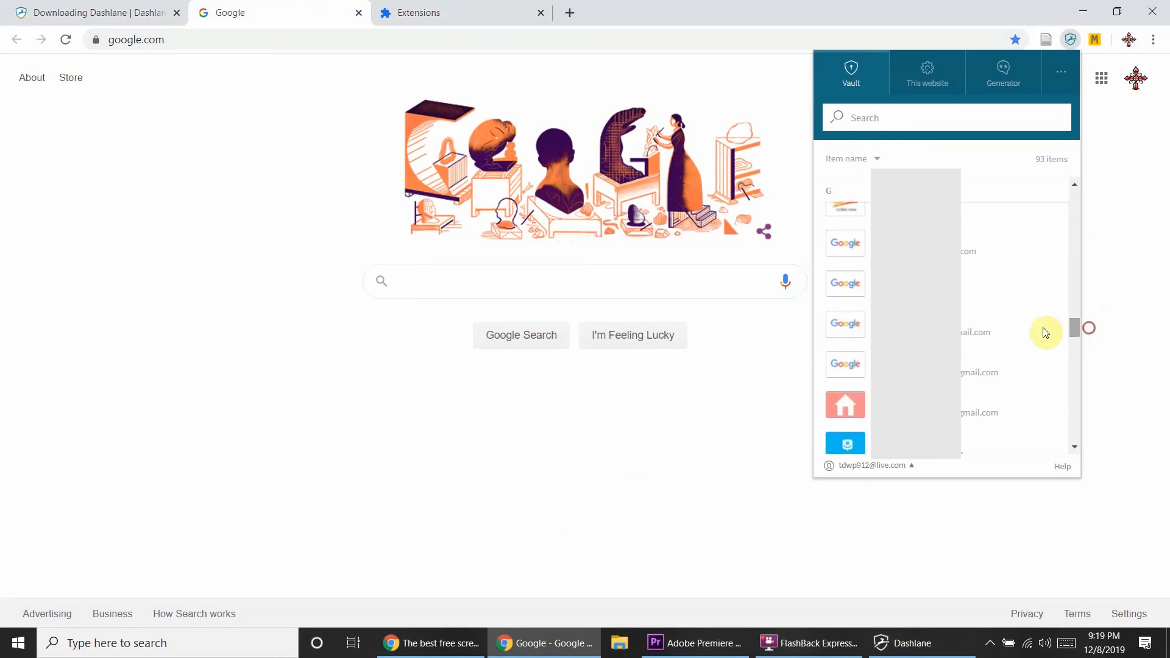
pyautogui.click(931, 290)
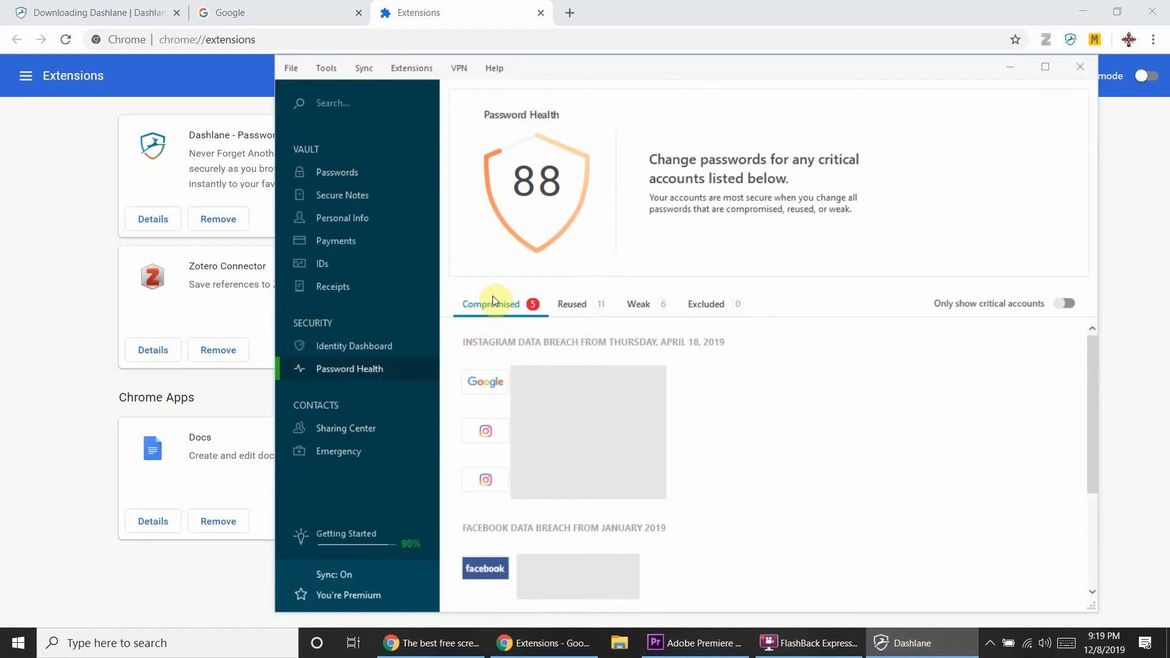
pyautogui.click(465, 287)
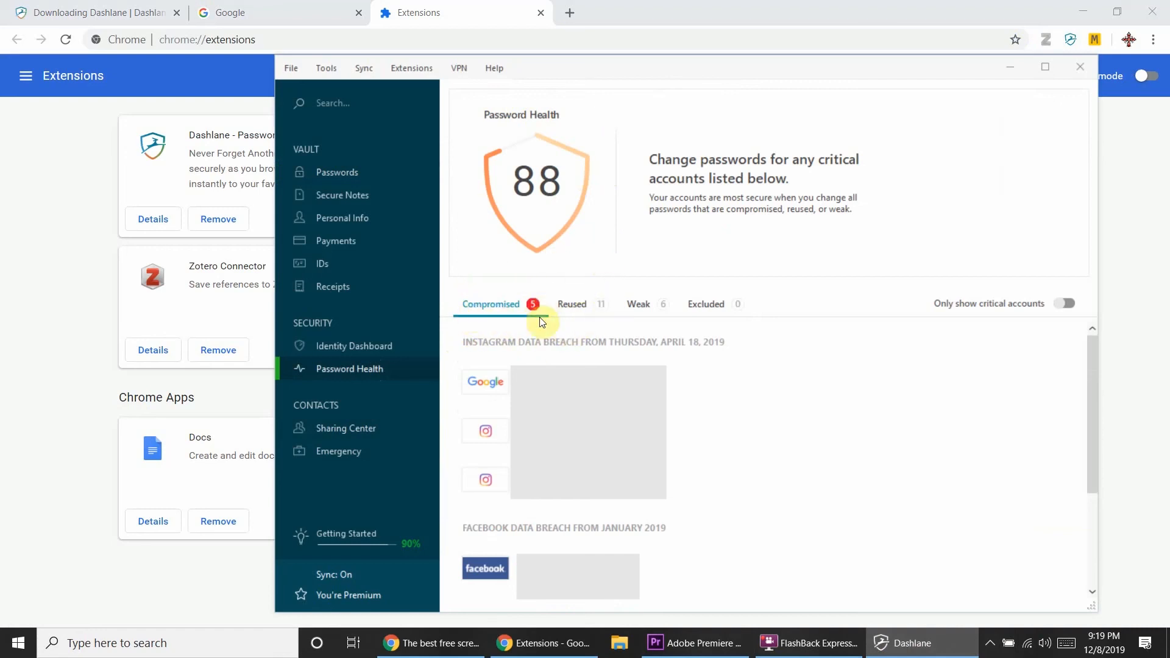